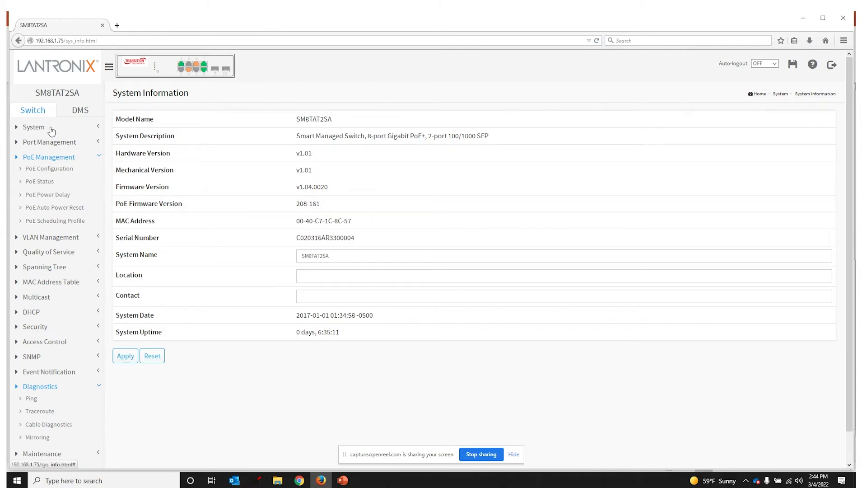
- View PoE status for all eight ports, then the PoE Auto Power Reset settings
click(45, 182)
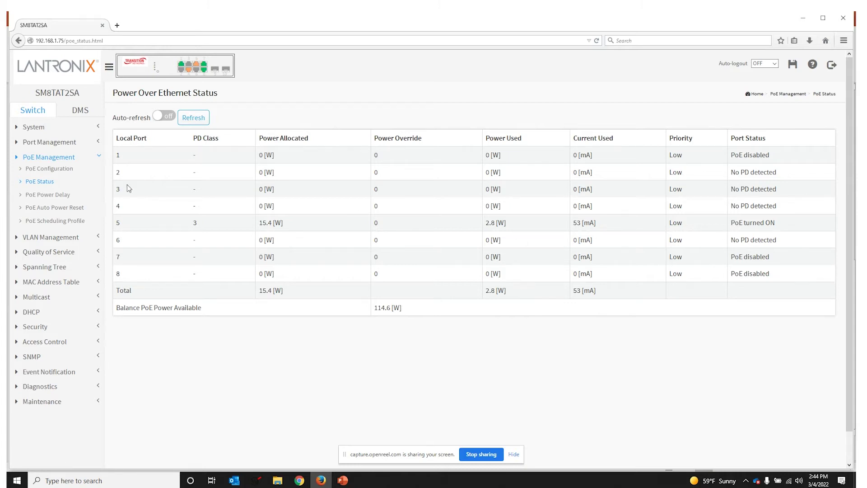
click(53, 211)
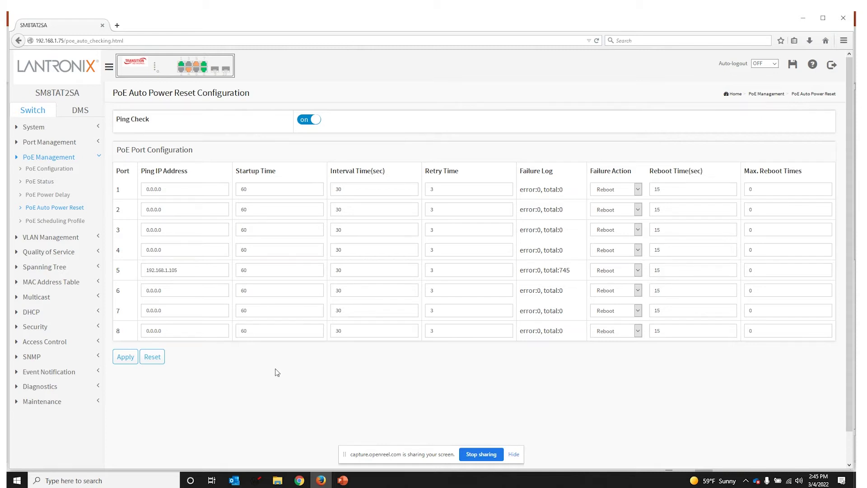
- Run the port 1 cable diagnostic, getting a 1G link, OK result and 13.00 m length
click(42, 387)
click(44, 425)
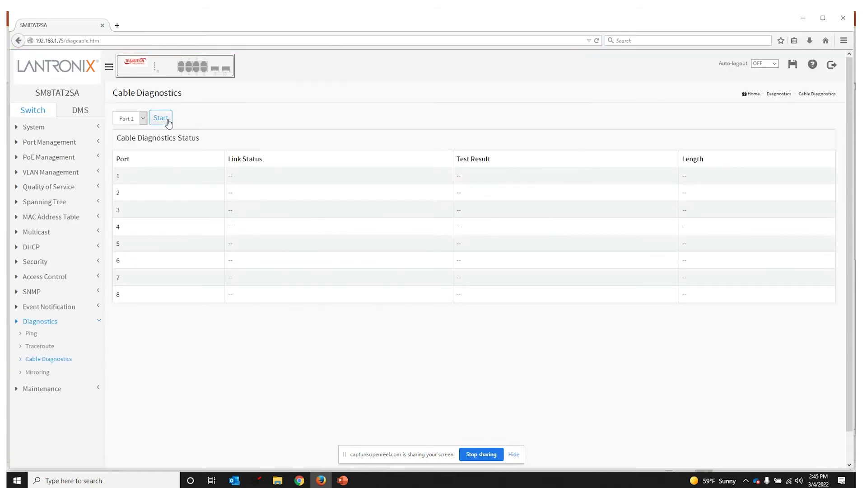
click(161, 119)
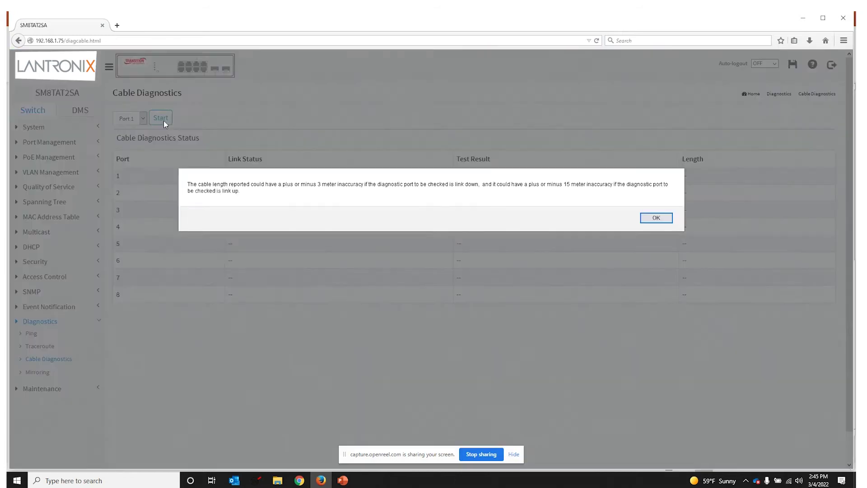
click(654, 219)
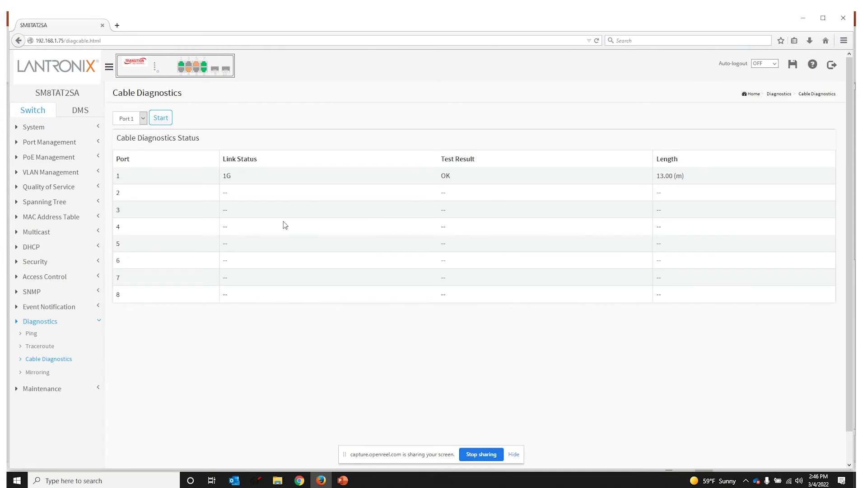
click(80, 113)
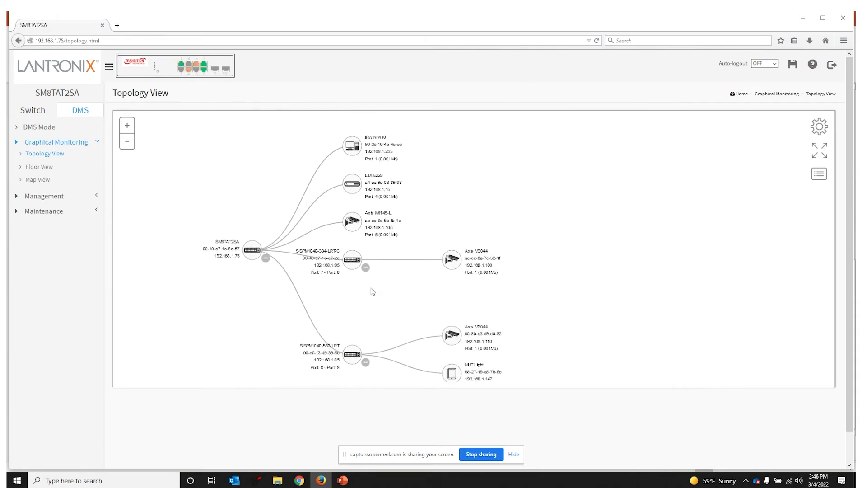
- Pan the DMS topology diagram and open the side panel of discovered devices
drag(372, 292, 313, 276)
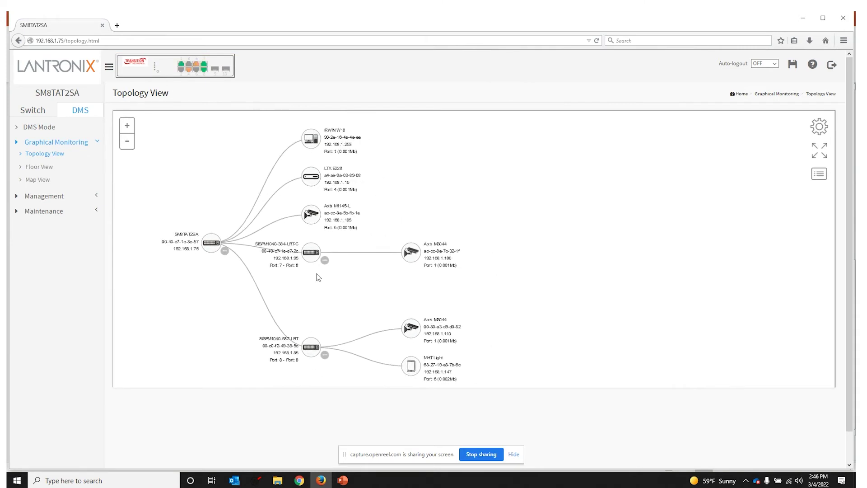
click(816, 127)
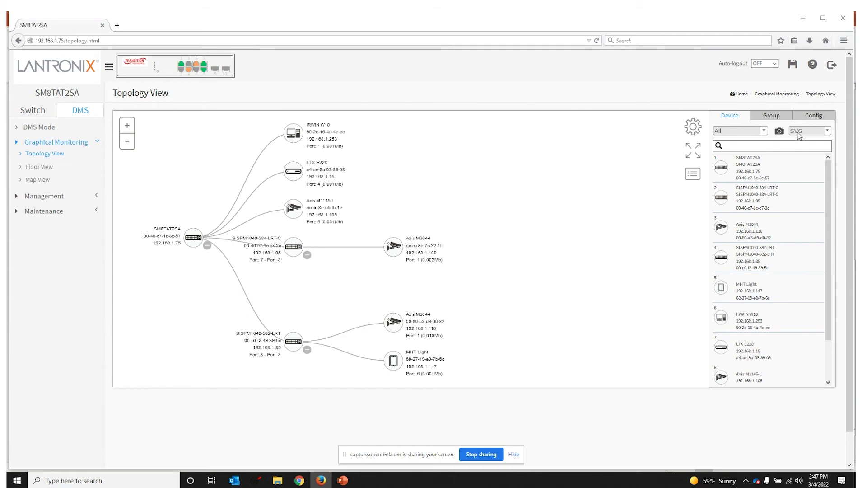
click(827, 132)
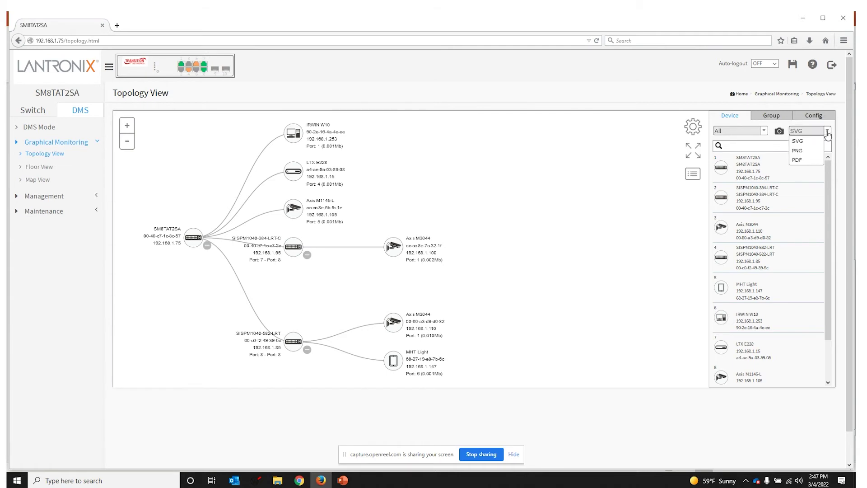
- Export the topology diagram as topology.pdf and save the download
click(806, 159)
click(780, 133)
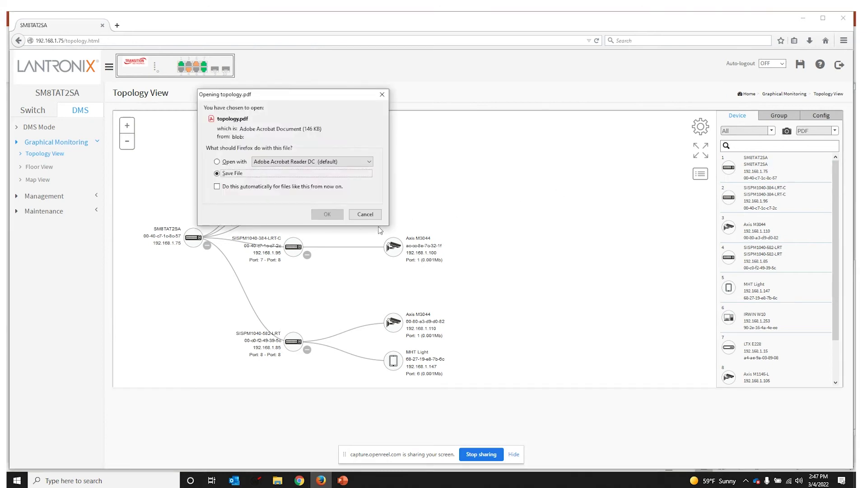
click(327, 215)
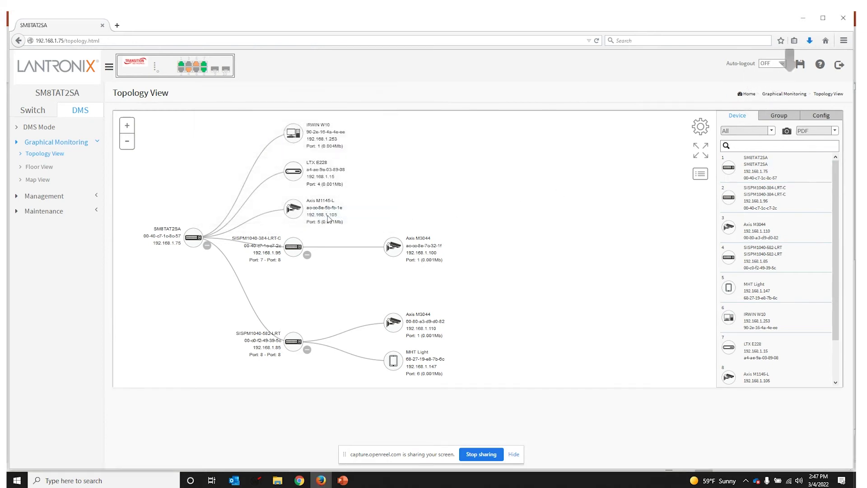
click(278, 481)
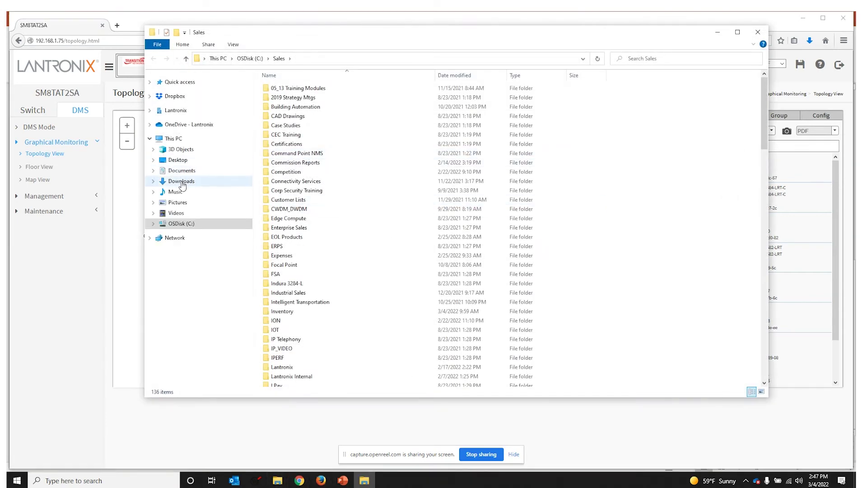
- Open topology.pdf from Downloads in Acrobat Reader, scroll through it, then close it
click(181, 181)
double_click(281, 88)
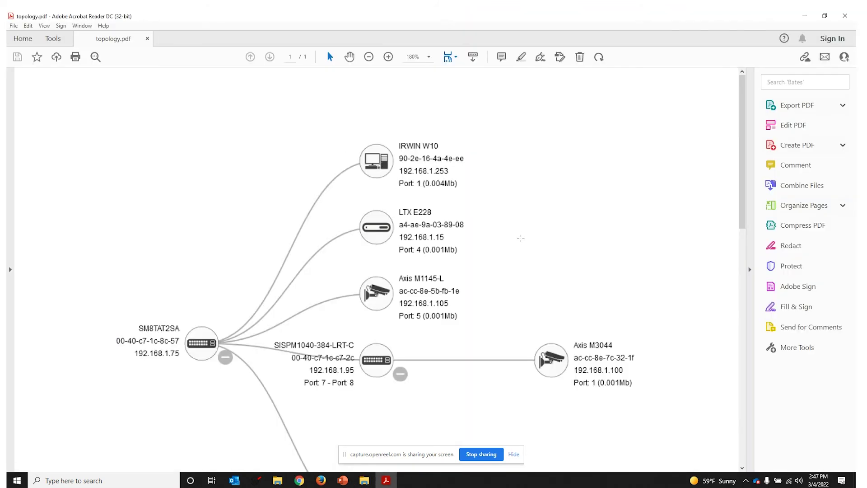
scroll(519, 239, down, 5)
scroll(471, 288, up, 3)
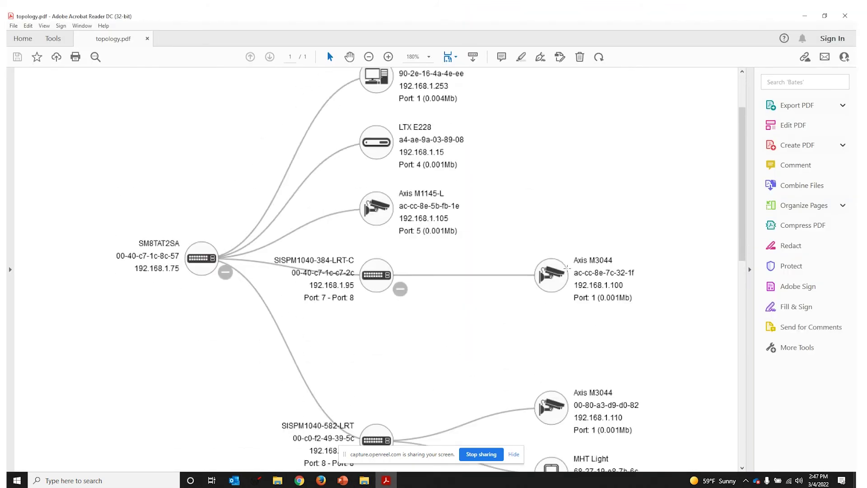
scroll(555, 256, up, 2)
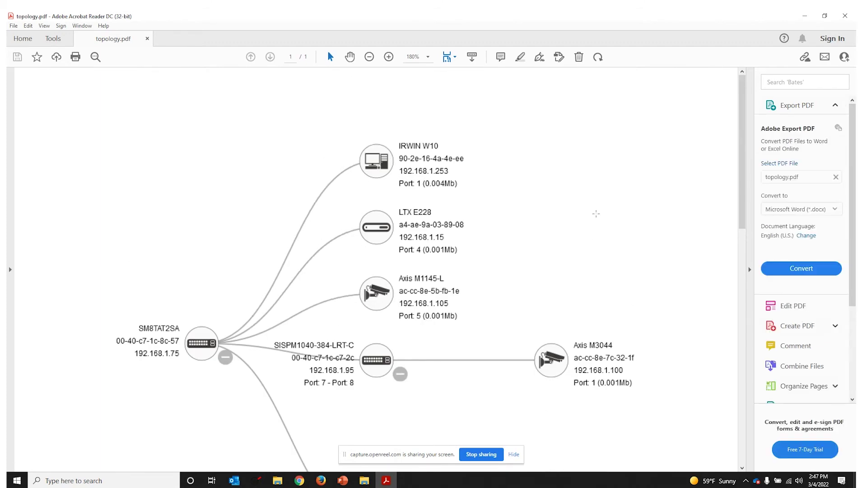
click(846, 17)
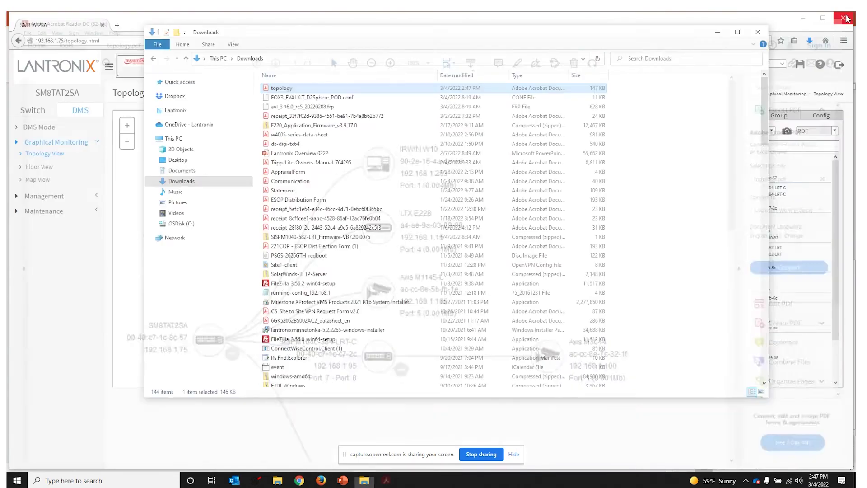
click(759, 33)
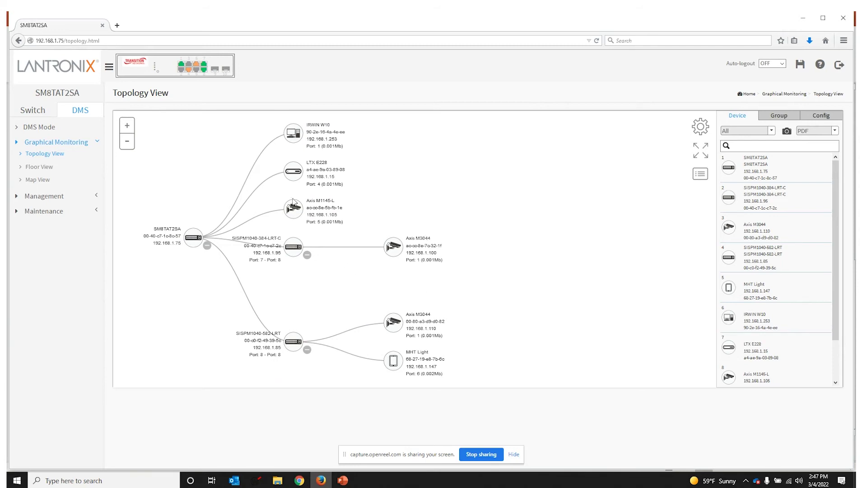
- Select the Axis M1145-L camera node in the topology to show its details
click(294, 213)
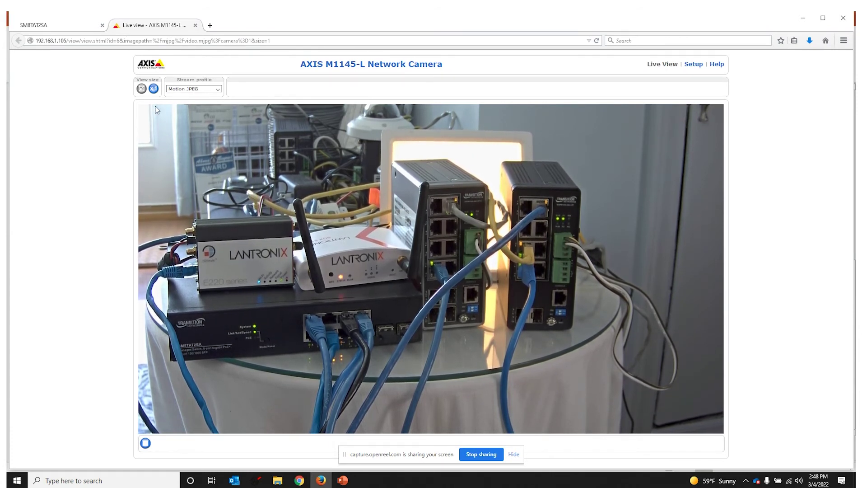
- Check the AXIS camera's Focus & Zoom setup page, then close the camera tab
click(694, 64)
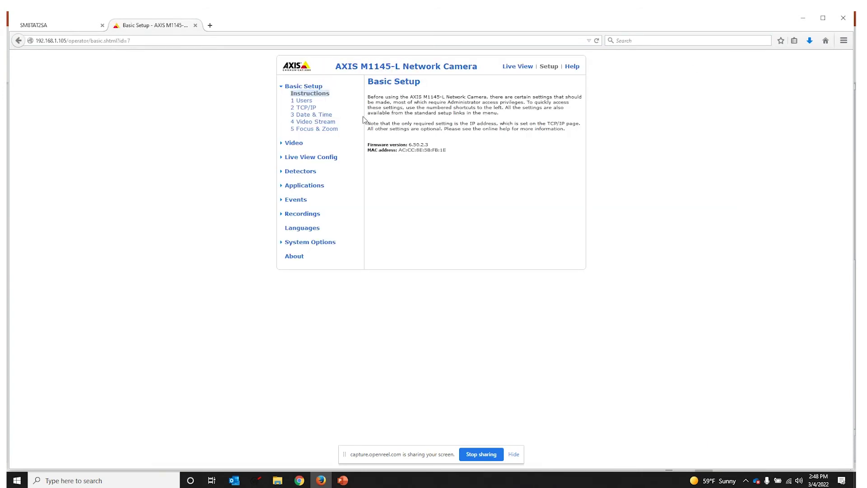
click(326, 130)
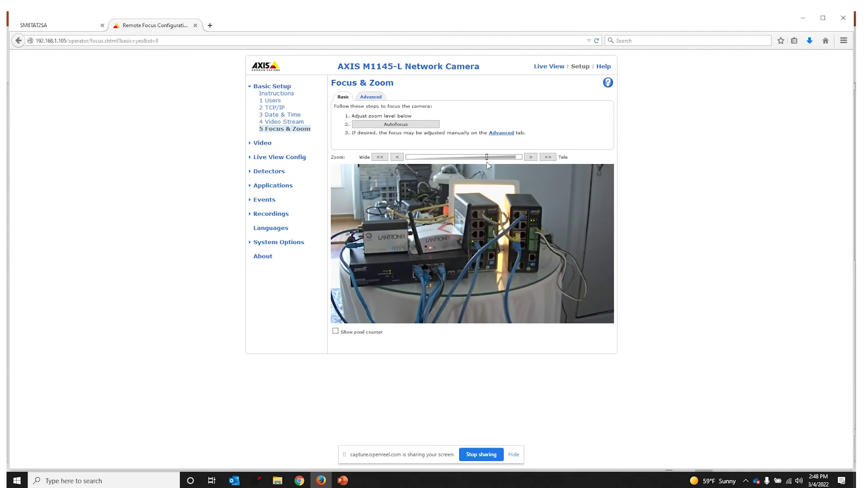
click(196, 25)
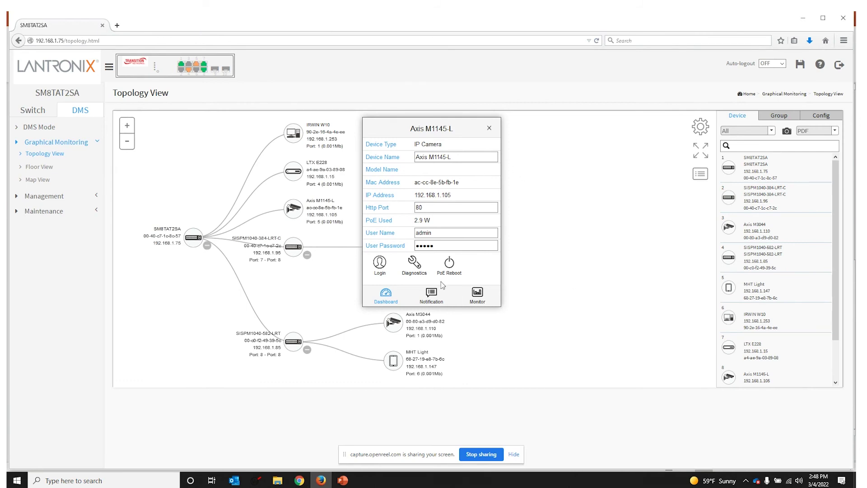
- Run diagnostics on the Axis M1145-L link, then view the nine-device Device List
click(414, 271)
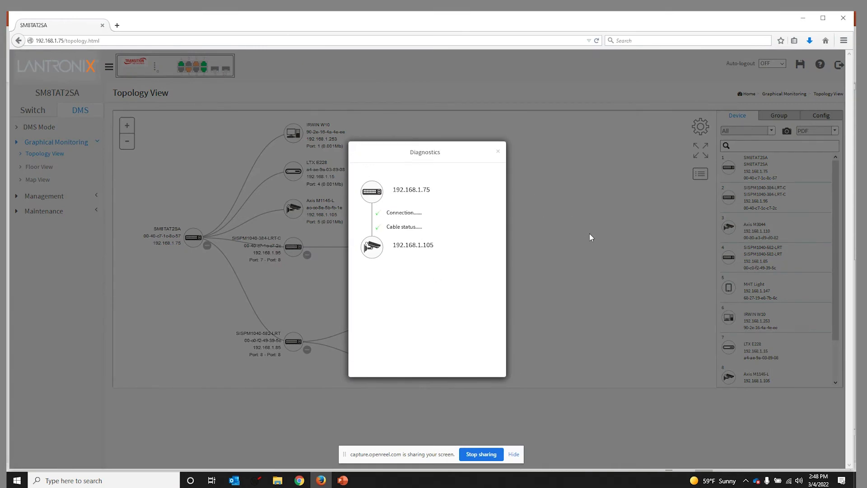
click(498, 153)
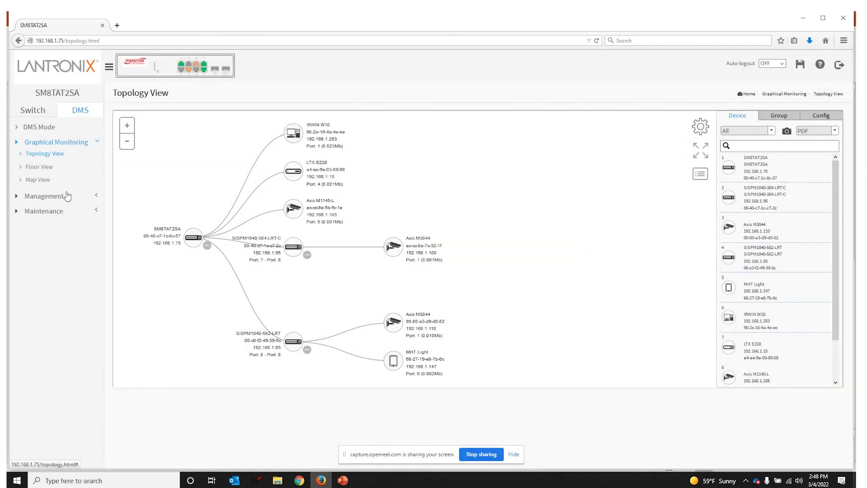
click(48, 197)
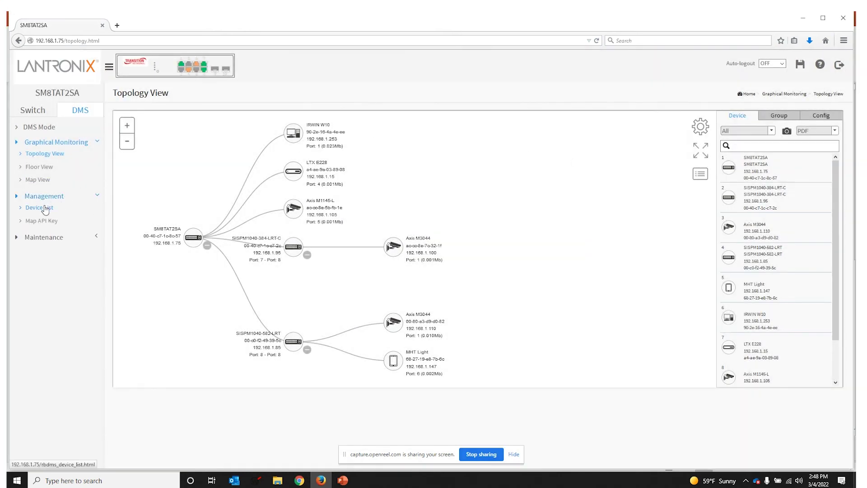
click(46, 208)
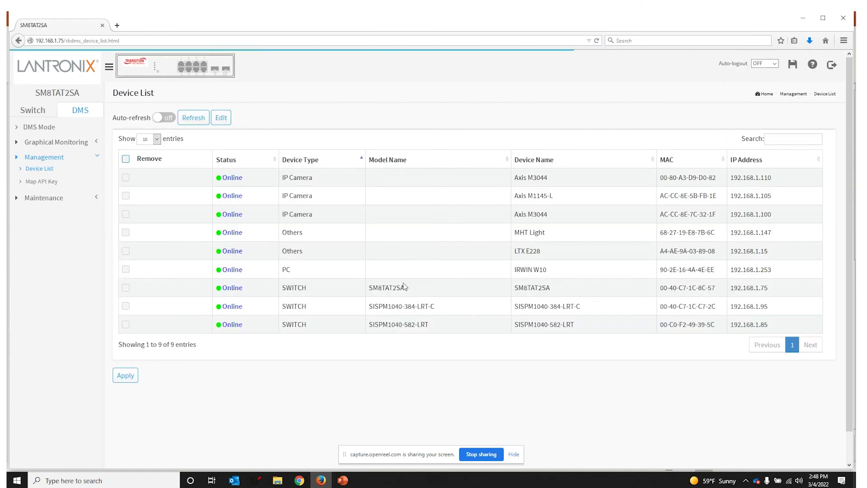